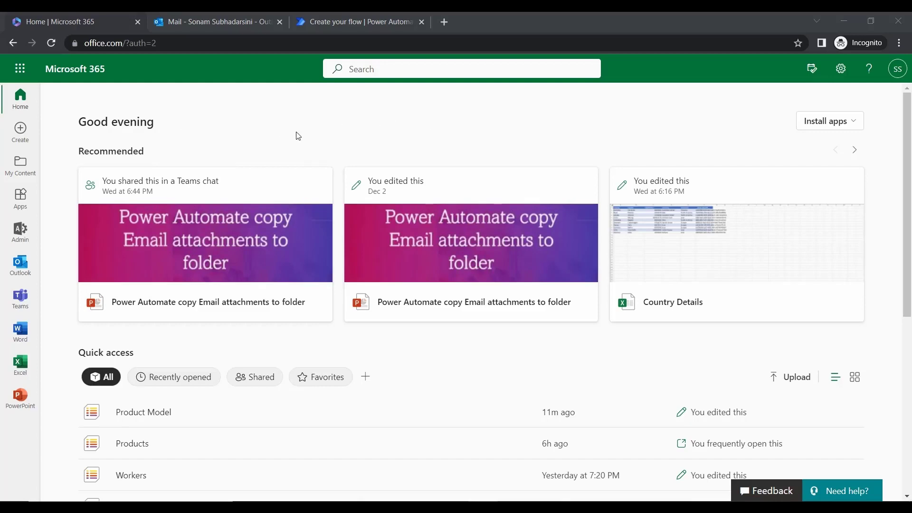
Step: View Power Automate's options in the Microsoft 365 app launcher, then switch to its tab
{"action": "left_click", "coordinate": [18, 72]}
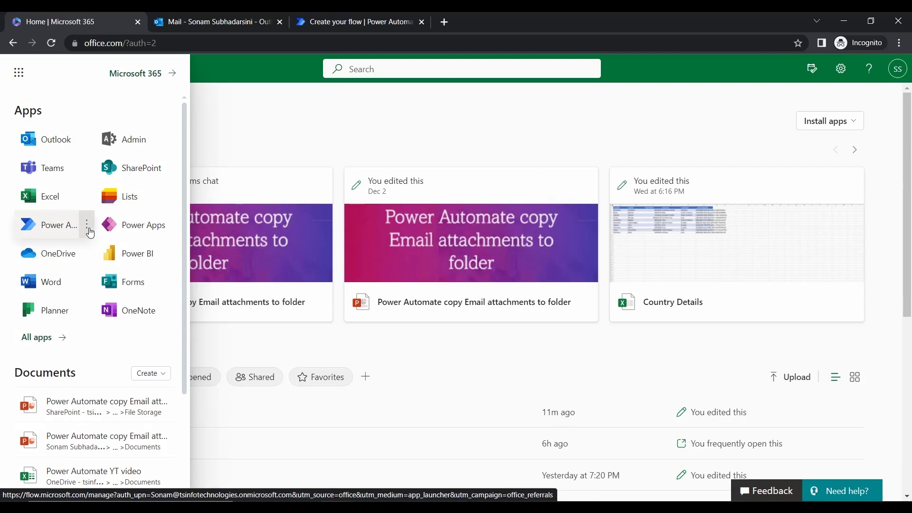
{"action": "left_click", "coordinate": [85, 229]}
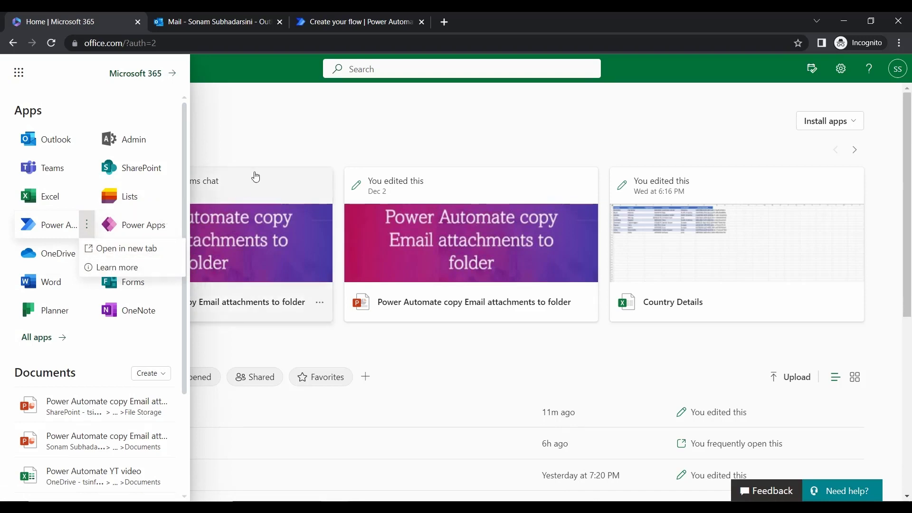
{"action": "left_click", "coordinate": [254, 112]}
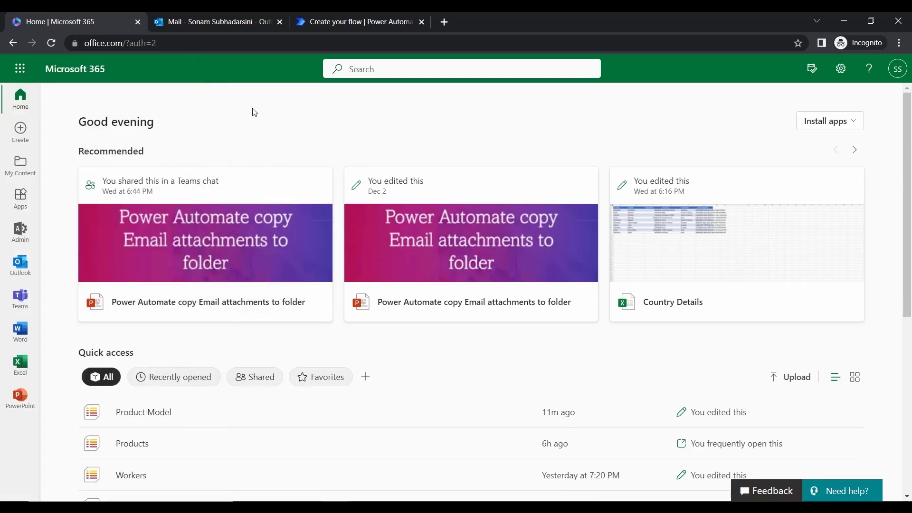
{"action": "left_click", "coordinate": [350, 16]}
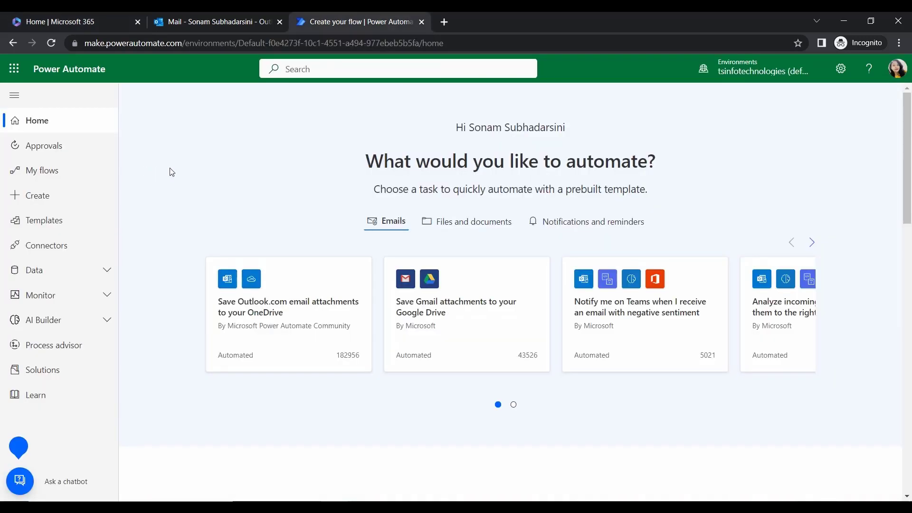
Step: From Microsoft 365 Home, view Outlook's launcher options, check the Outlook inbox tab, then return to Power Automate
{"action": "left_click", "coordinate": [101, 16]}
{"action": "left_click", "coordinate": [13, 72]}
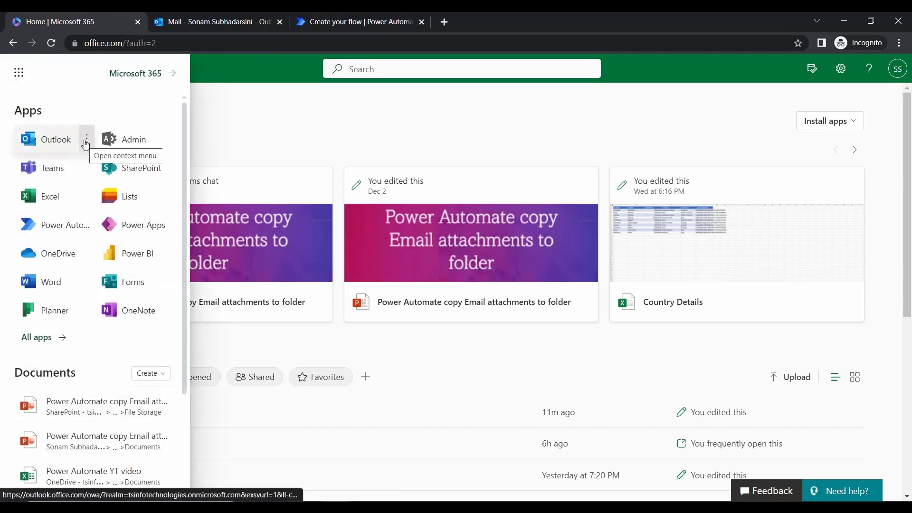
{"action": "left_click", "coordinate": [86, 144]}
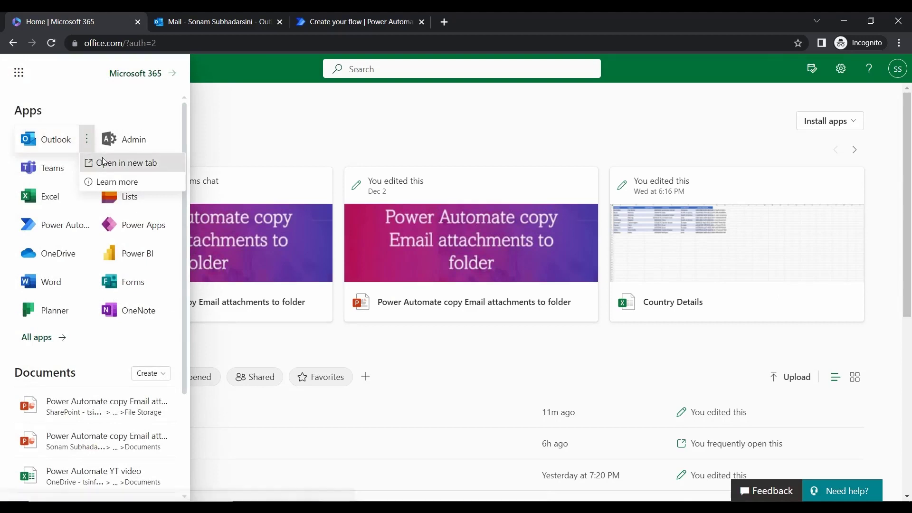
{"action": "left_click", "coordinate": [289, 153]}
{"action": "left_click", "coordinate": [223, 22]}
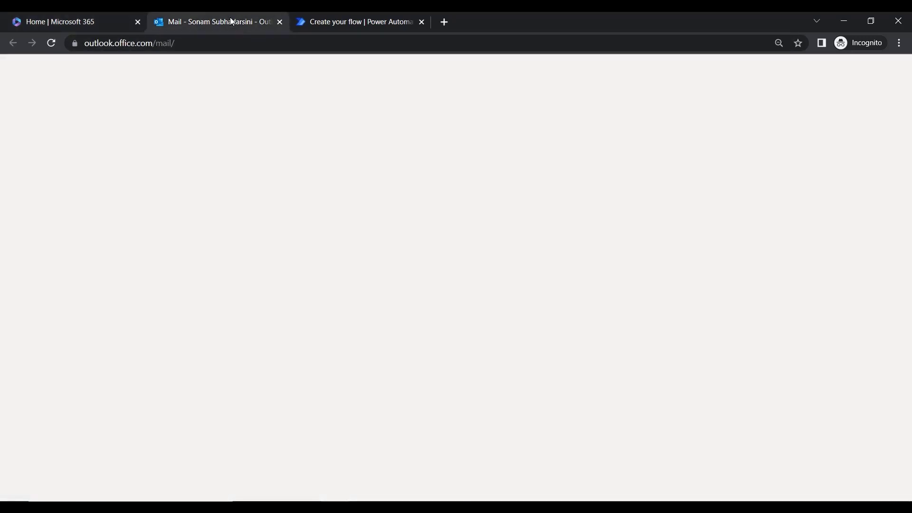
{"action": "left_click", "coordinate": [370, 12]}
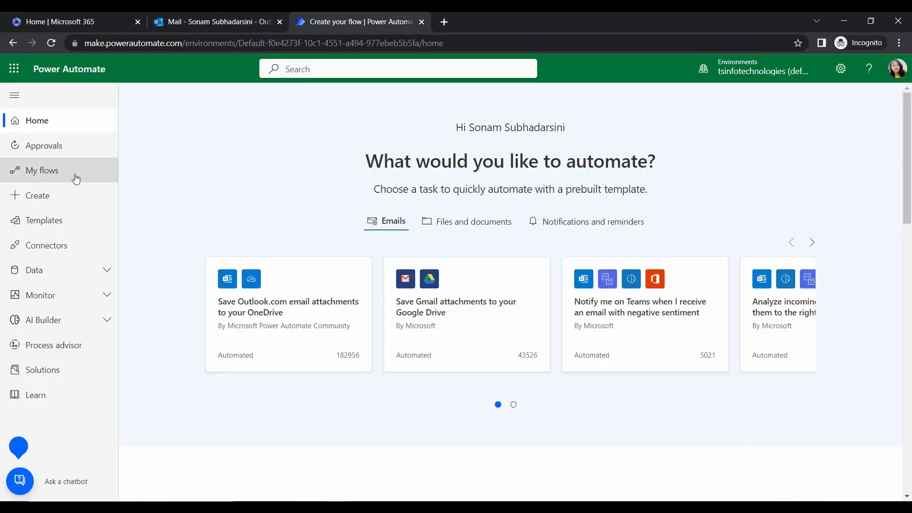
Step: Start a scheduled cloud flow named 'Send email in 2 mins' starting 12/9/22 at 10:00 AM
{"action": "left_click", "coordinate": [58, 198]}
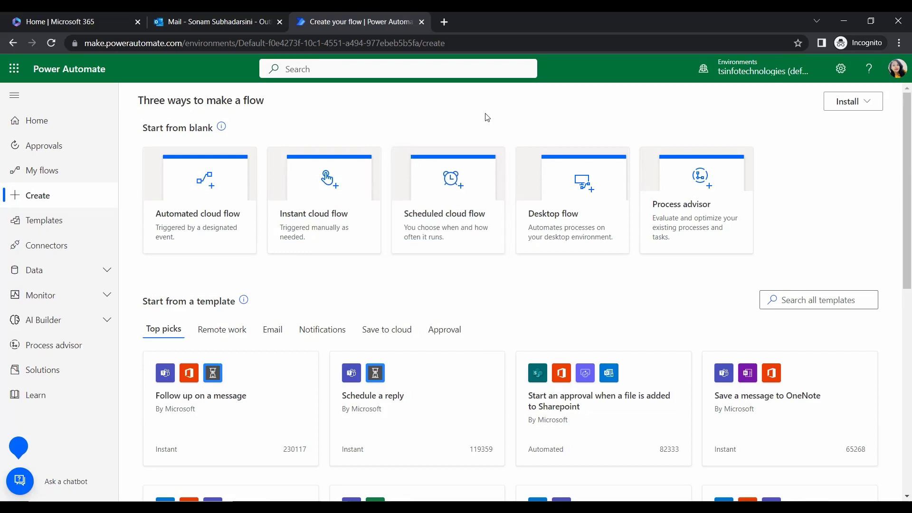
{"action": "left_click", "coordinate": [456, 225]}
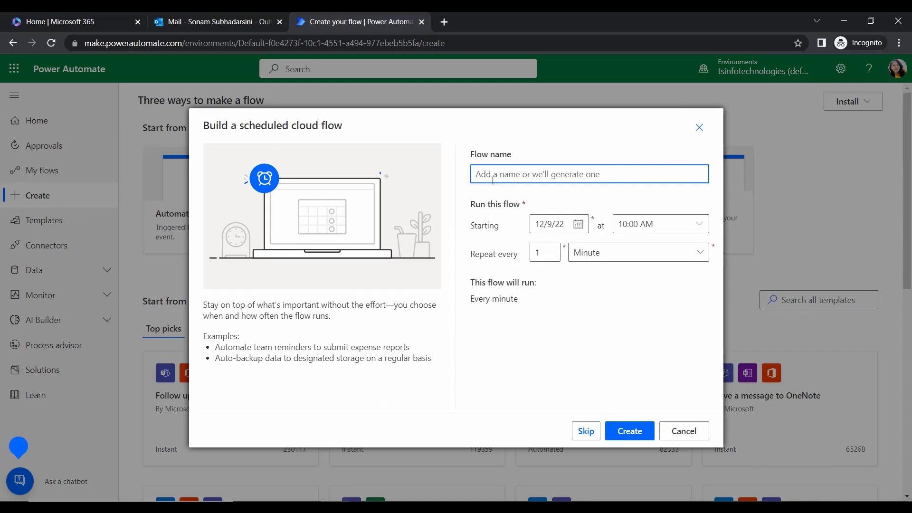
{"action": "type", "text": "Send email in "}
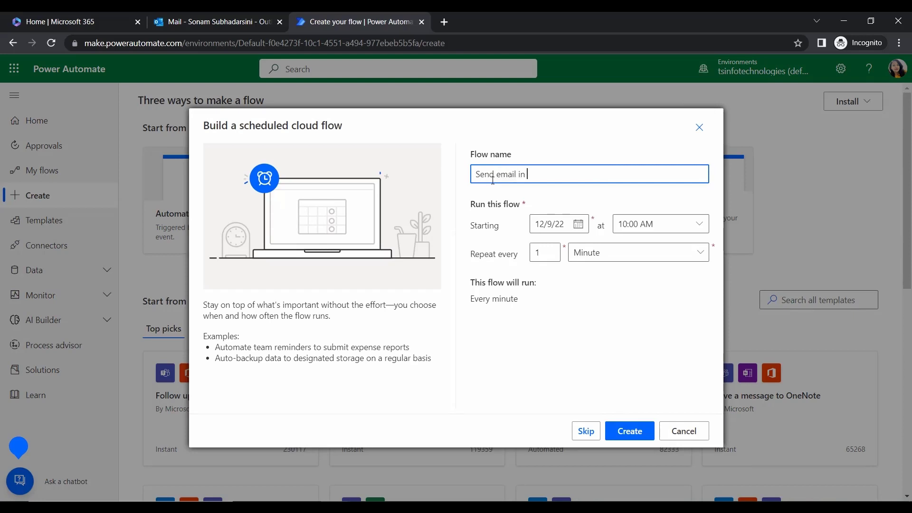
{"action": "type", "text": "2 mins"}
{"action": "left_click", "coordinate": [554, 223]}
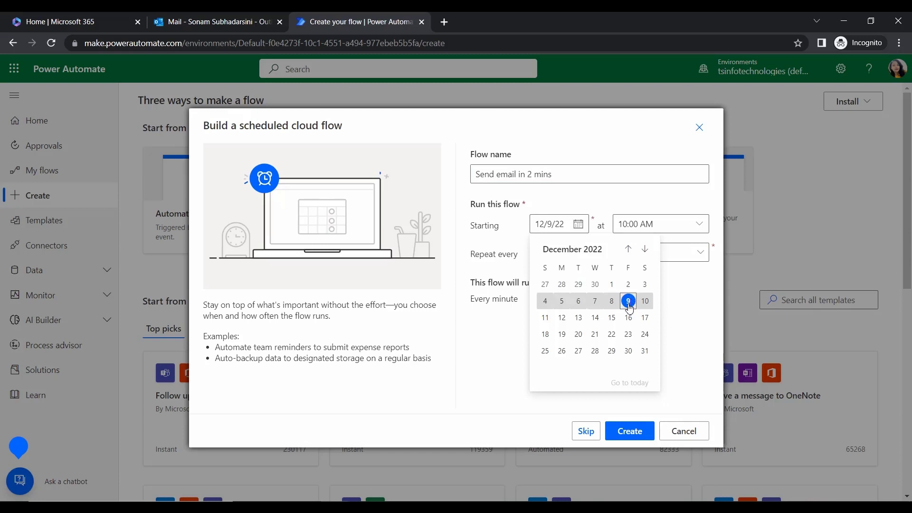
{"action": "left_click", "coordinate": [629, 301]}
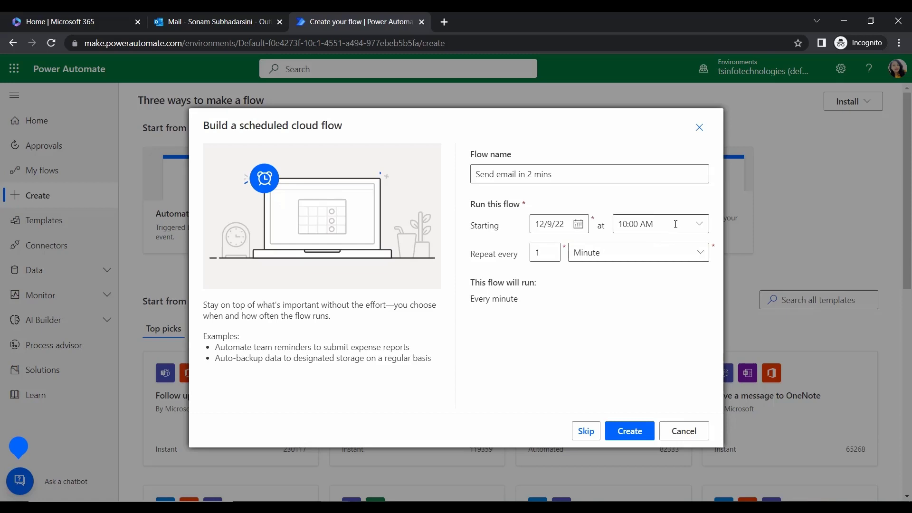
{"action": "left_click", "coordinate": [699, 225]}
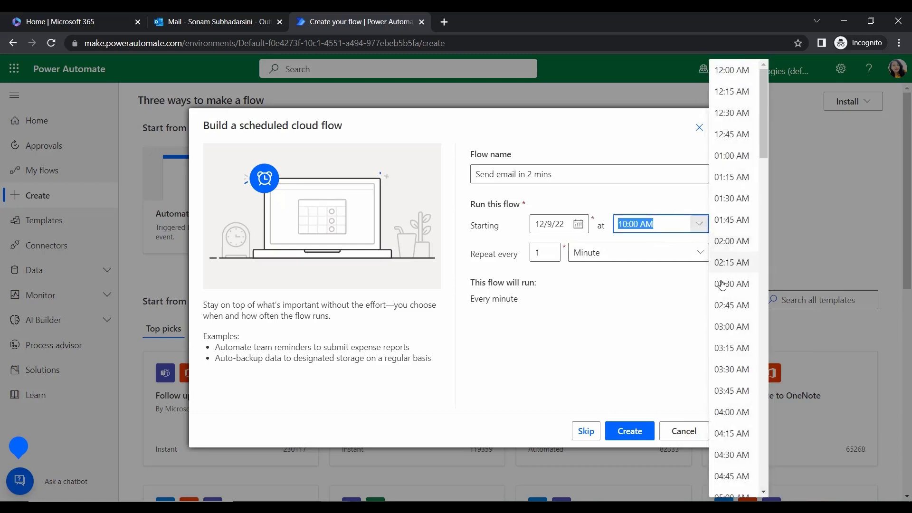
{"action": "scroll", "coordinate": [727, 295], "scroll_direction": "down", "scroll_amount": 7}
{"action": "left_click", "coordinate": [626, 311]}
Step: Set the flow to repeat every 2 Minute and create it
{"action": "left_click", "coordinate": [549, 256]}
{"action": "key", "text": "BackSpace"}
{"action": "type", "text": "2"}
{"action": "left_click", "coordinate": [585, 253]}
{"action": "left_click", "coordinate": [585, 359]}
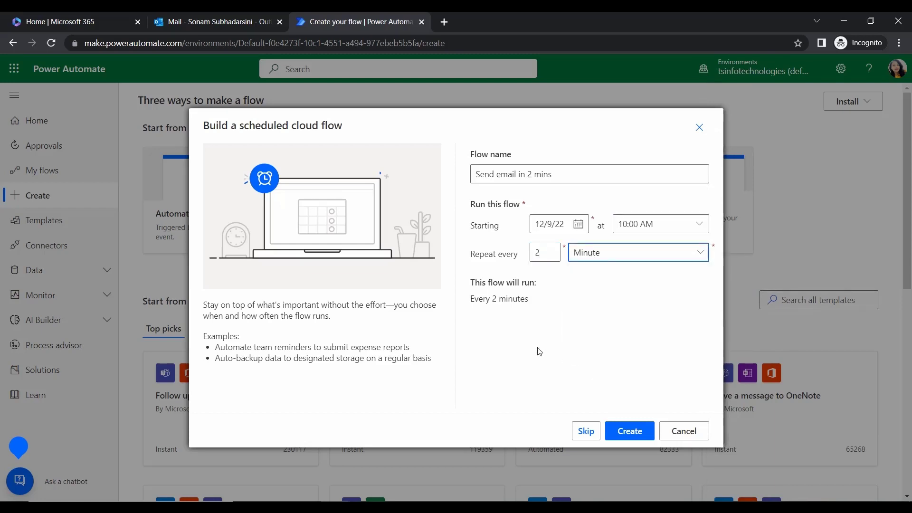
{"action": "left_click", "coordinate": [629, 435]}
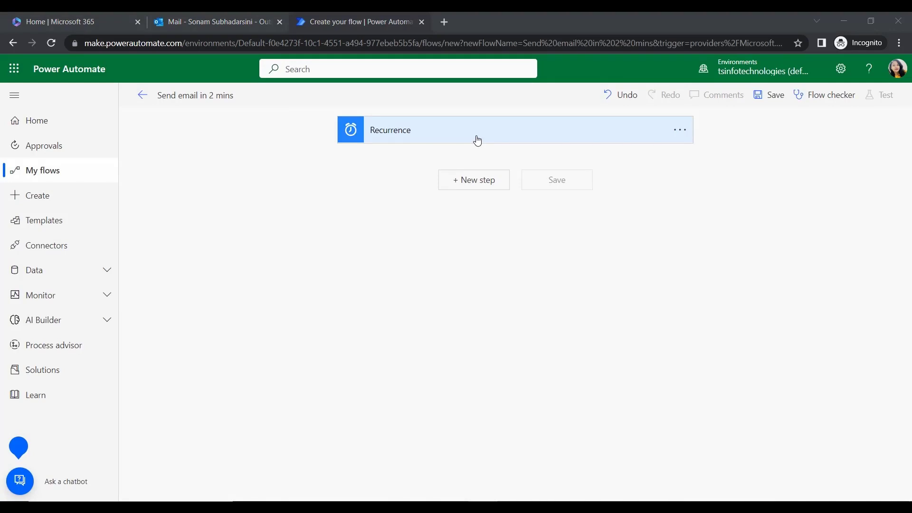
Step: Add a new step after Recurrence, searching 'send an' under Office 365 Outlook, and choose Send an email (V2)
{"action": "left_click", "coordinate": [478, 140]}
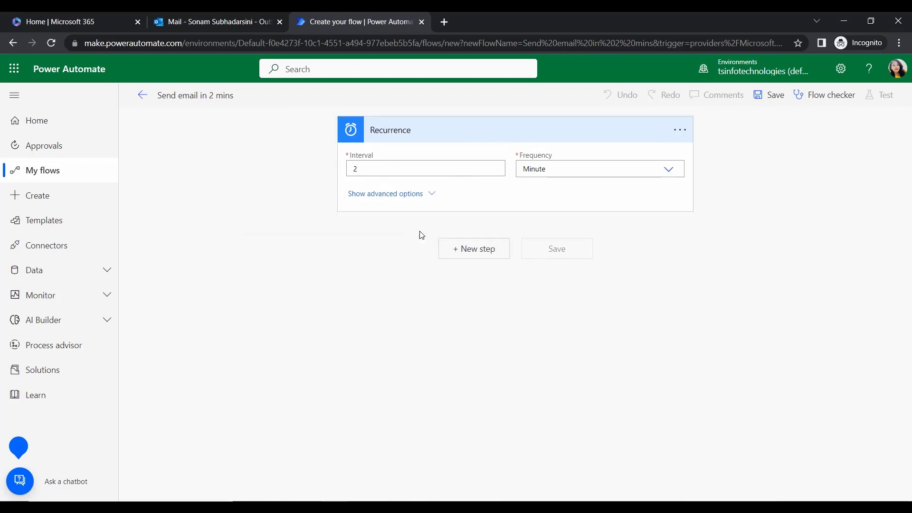
{"action": "left_click", "coordinate": [456, 249]}
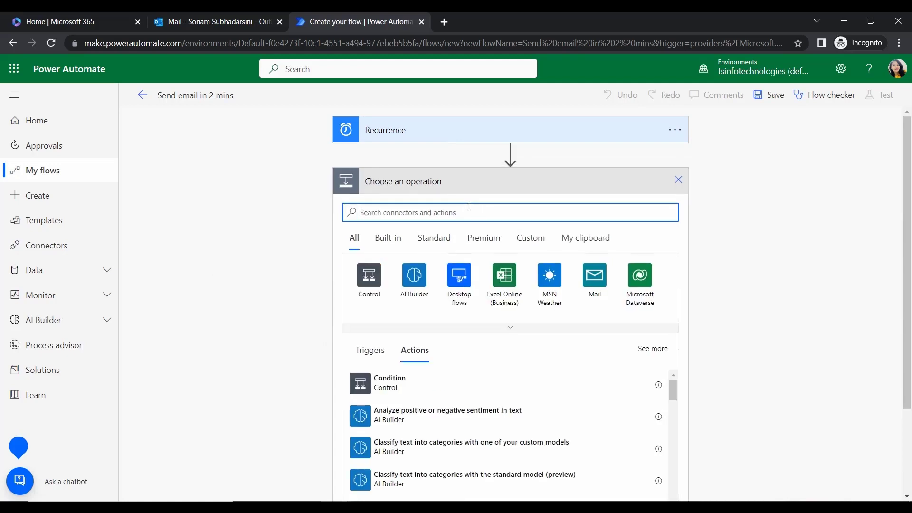
{"action": "type", "text": "Send an"}
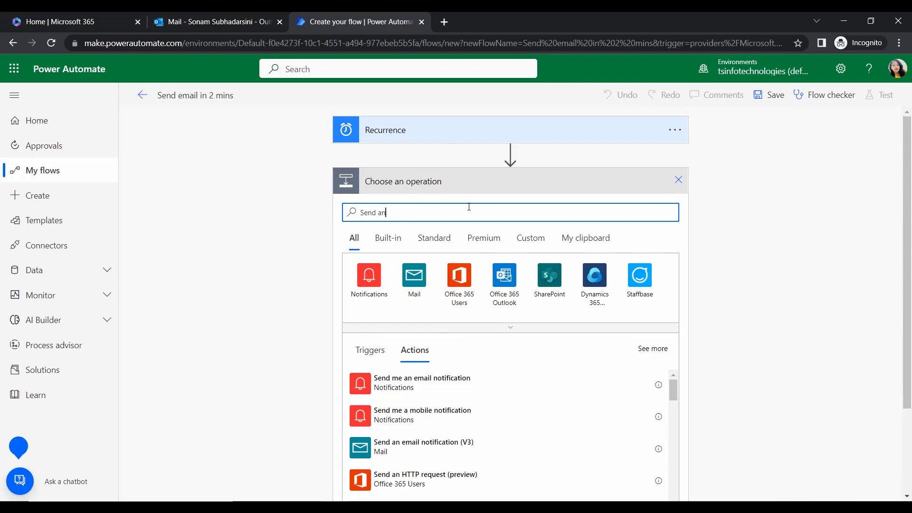
{"action": "type", "text": " email"}
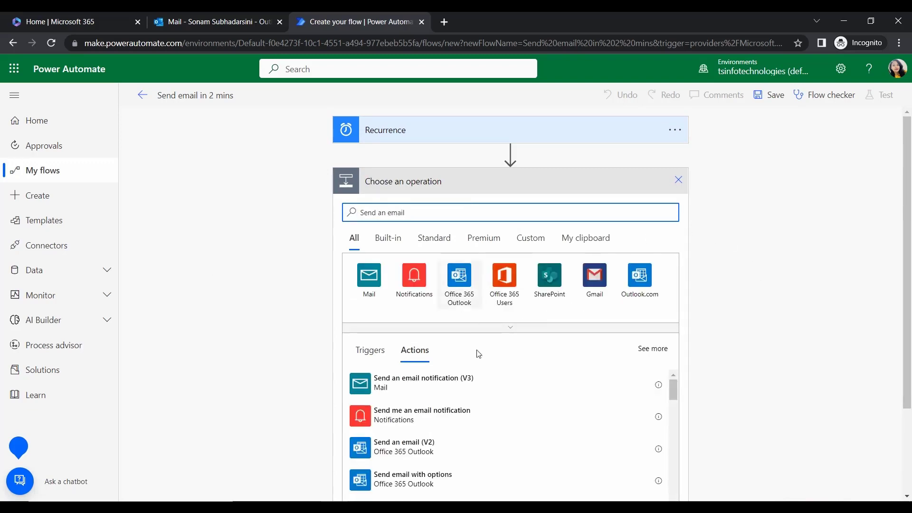
{"action": "left_click", "coordinate": [459, 285]}
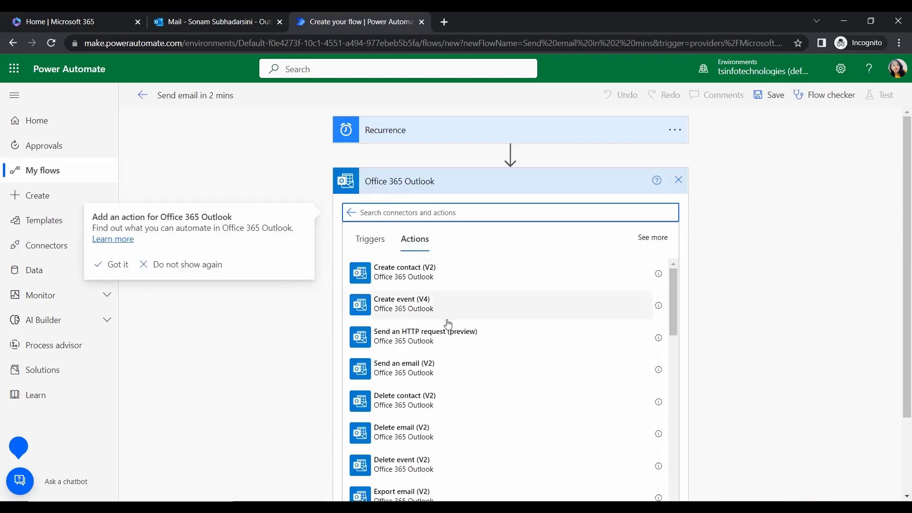
{"action": "scroll", "coordinate": [444, 326], "scroll_direction": "down", "scroll_amount": 3}
{"action": "scroll", "coordinate": [470, 362], "scroll_direction": "down", "scroll_amount": 7}
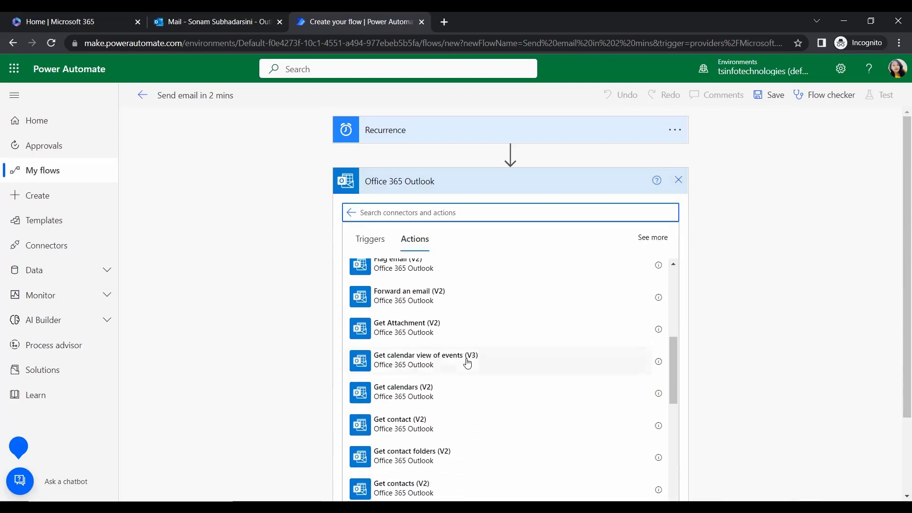
{"action": "scroll", "coordinate": [467, 351], "scroll_direction": "down", "scroll_amount": 10}
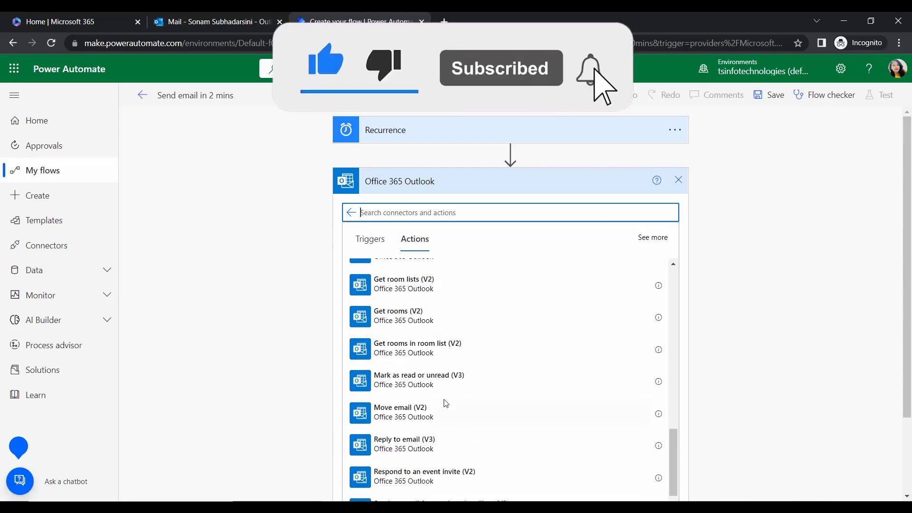
{"action": "type", "text": "send an"}
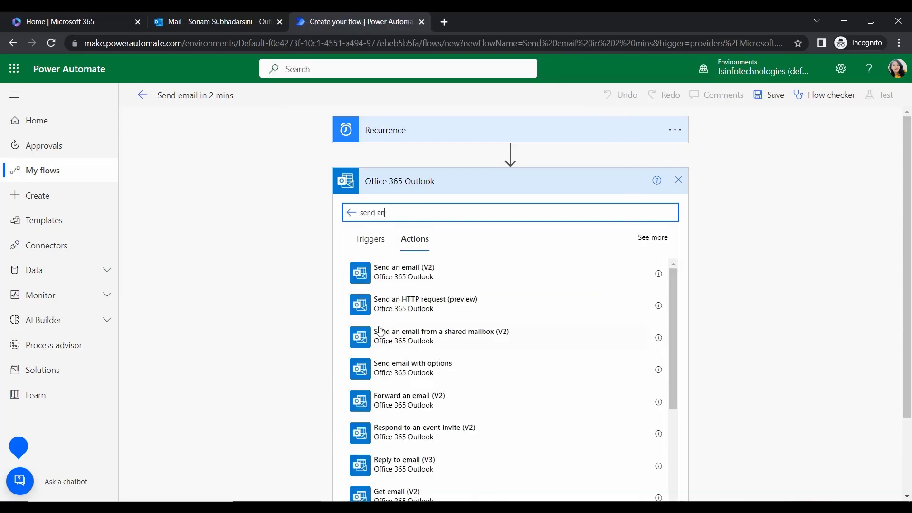
{"action": "left_click", "coordinate": [423, 261]}
Step: Address the email to your own suggested account and give it the subject 'Warning'
{"action": "left_click", "coordinate": [485, 209]}
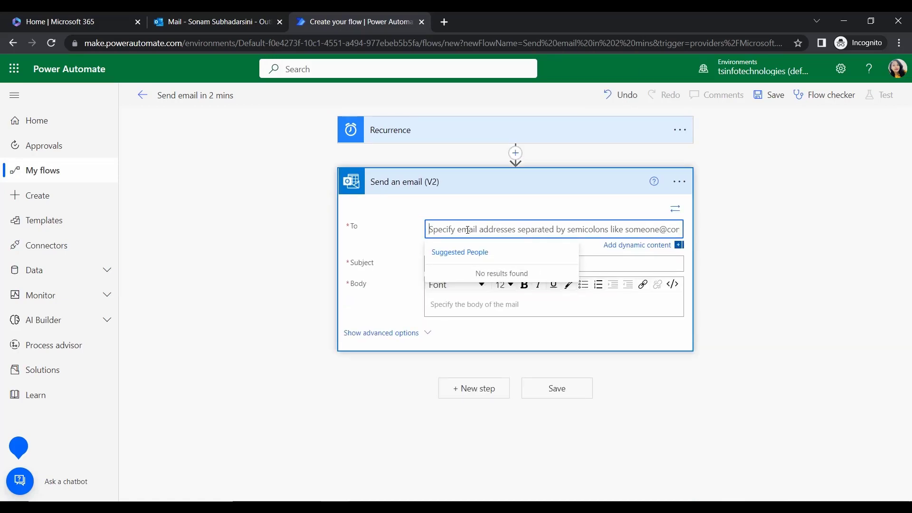
{"action": "type", "text": "soan"}
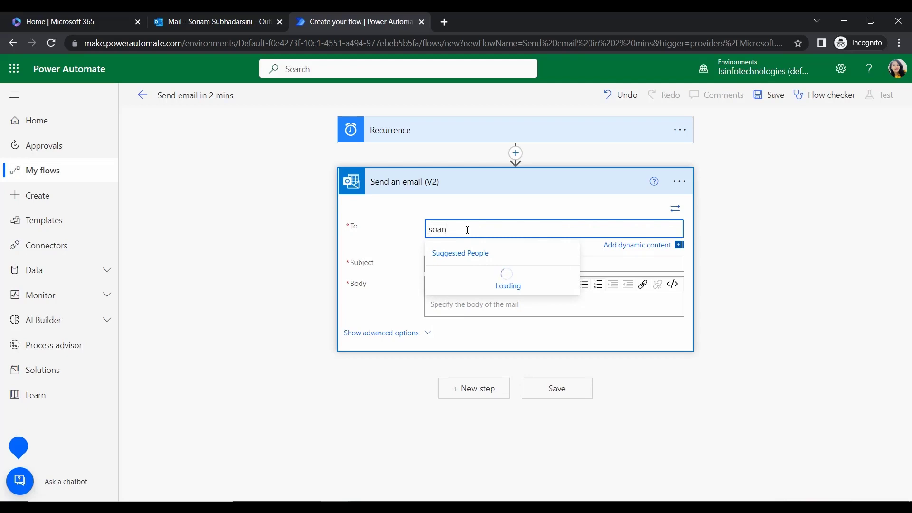
{"action": "type", "text": "nam Subhadarsini"}
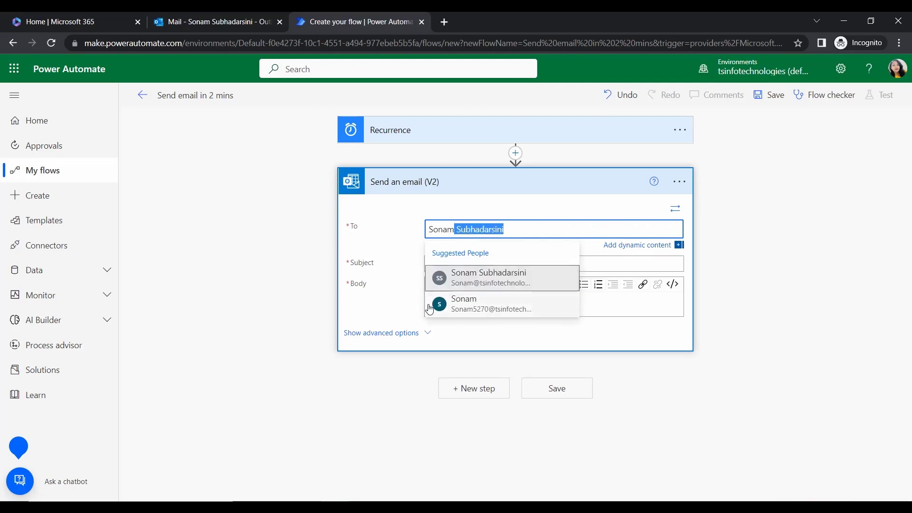
{"action": "key", "text": "Tab"}
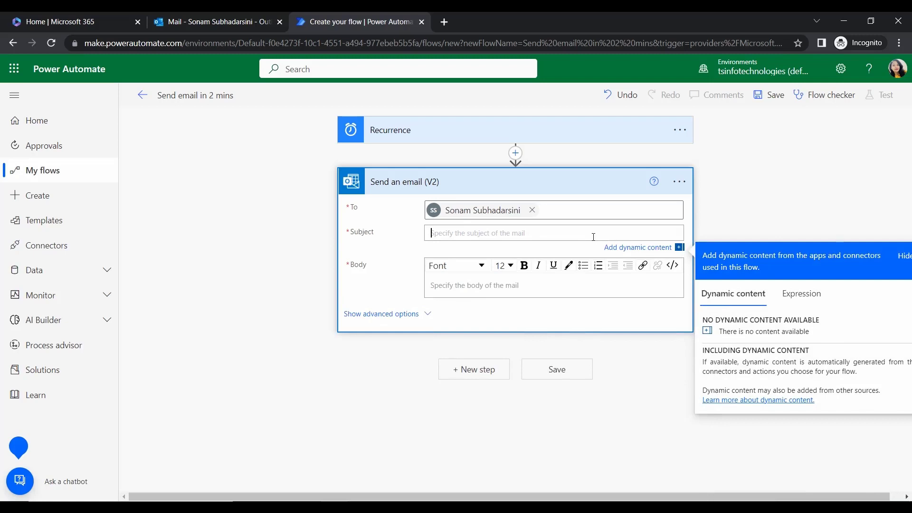
{"action": "type", "text": "Warning!"}
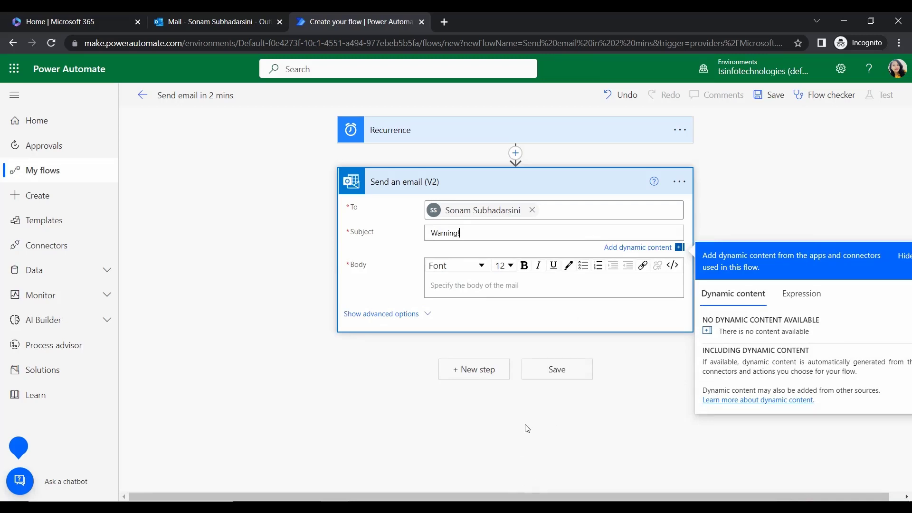
Step: Write a body greeting the recipient, saying 'This is a warning message!', signed 'Thanks and Regards', then collapse the card
{"action": "left_click", "coordinate": [490, 283]}
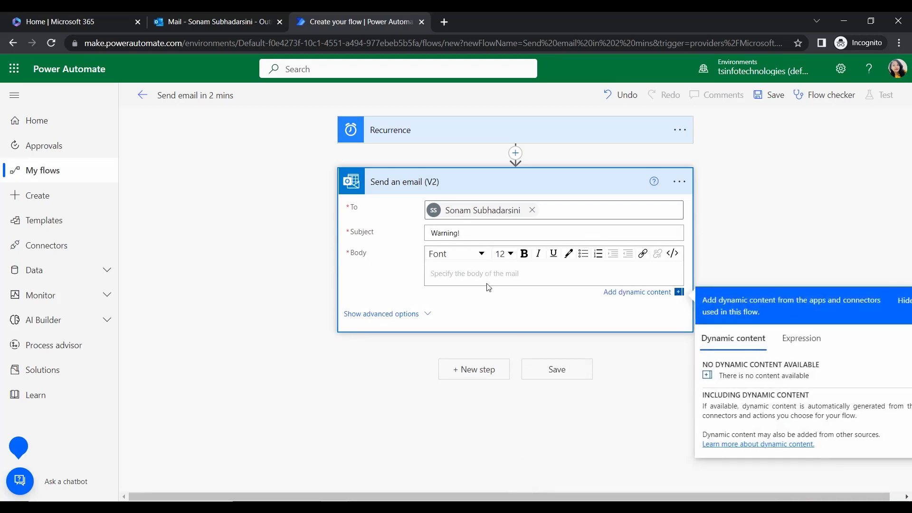
{"action": "type", "text": "Hi, Sonam"}
{"action": "key", "text": "Return"}
{"action": "type", "text": "This is a warning message!"}
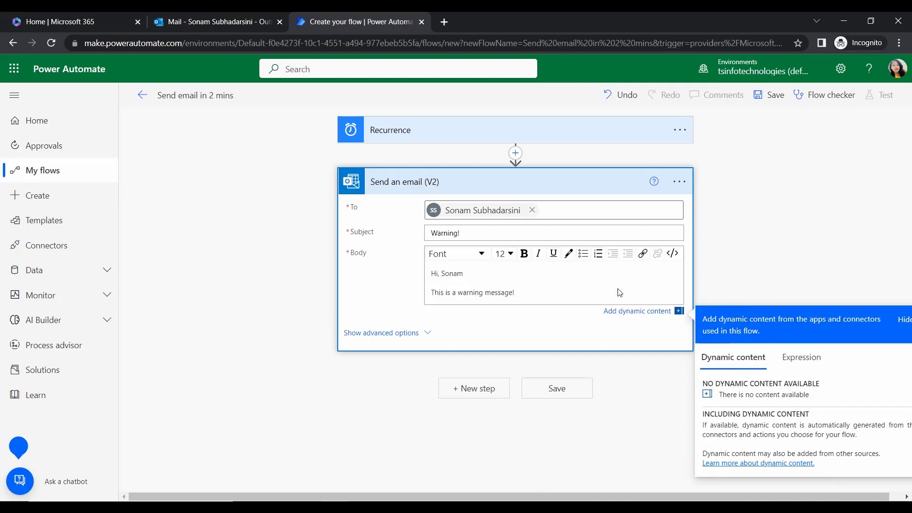
{"action": "key", "text": "Return"}
{"action": "type", "text": "Thanks and Regards"}
{"action": "key", "text": "Return"}
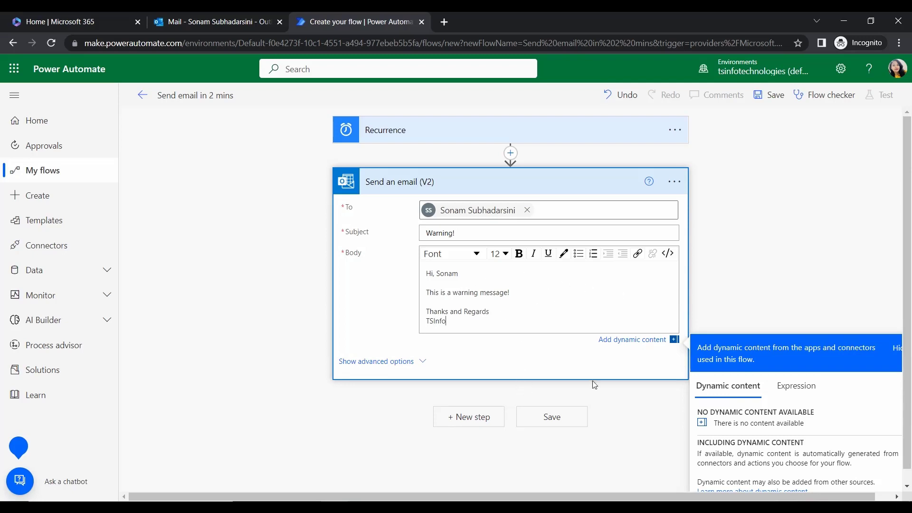
{"action": "left_click", "coordinate": [733, 296]}
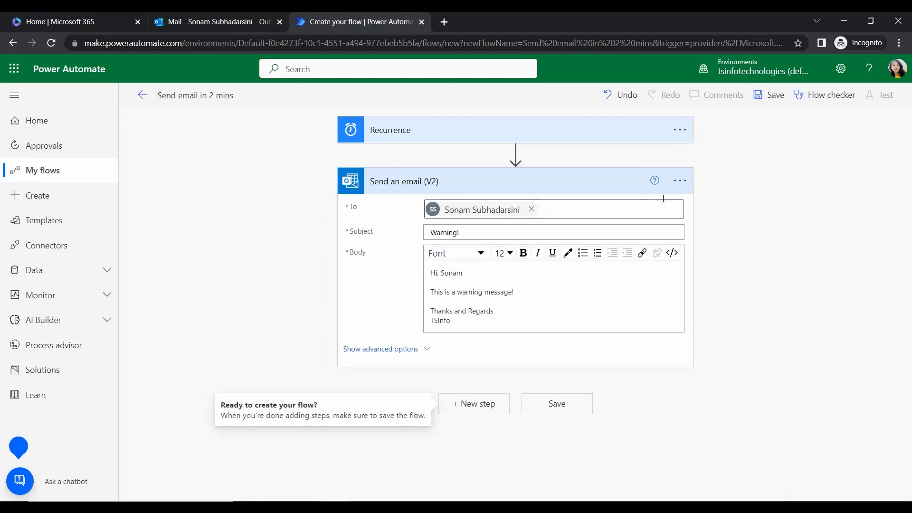
{"action": "left_click", "coordinate": [560, 175]}
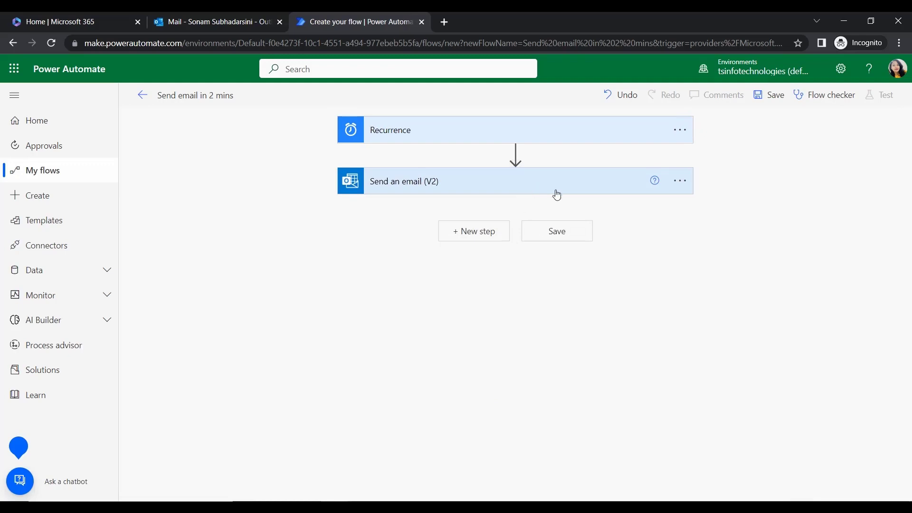
Step: Save the flow, then run a manual test of it with Run flow
{"action": "left_click", "coordinate": [552, 233]}
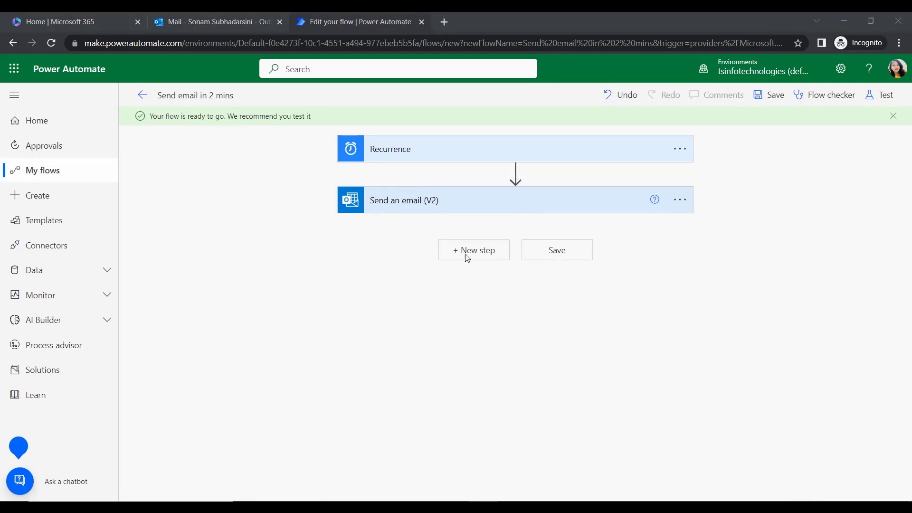
{"action": "left_click", "coordinate": [868, 94]}
{"action": "left_click", "coordinate": [760, 124]}
{"action": "left_click", "coordinate": [745, 480]}
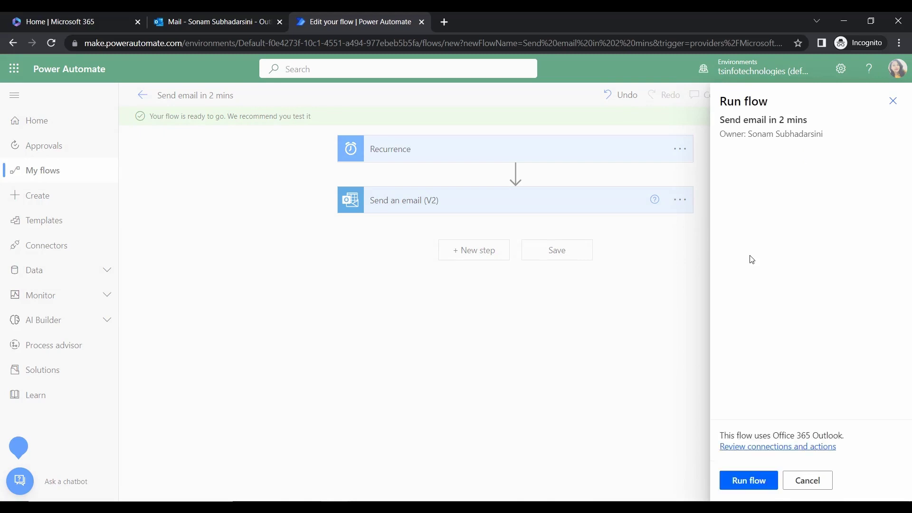
{"action": "left_click", "coordinate": [765, 483]}
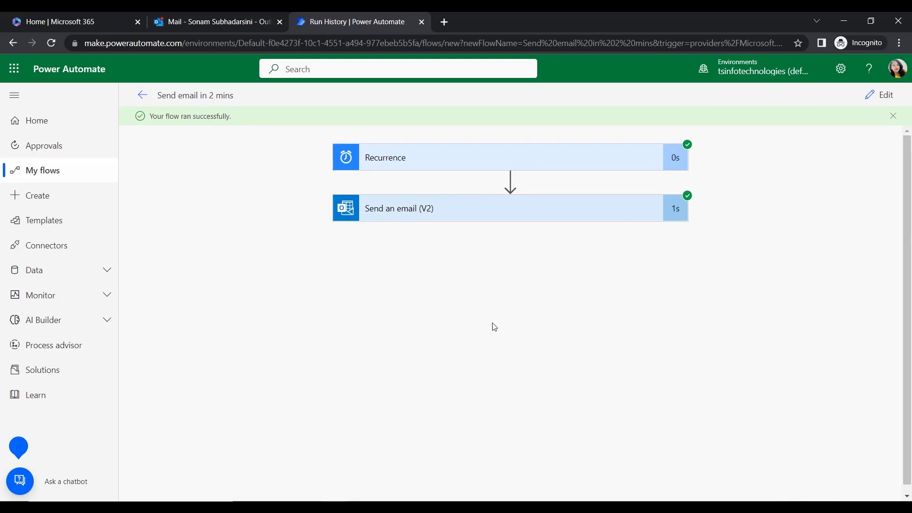
Step: Switch to the Outlook mailbox to see the received 'Warning!' emails
{"action": "left_click", "coordinate": [214, 16]}
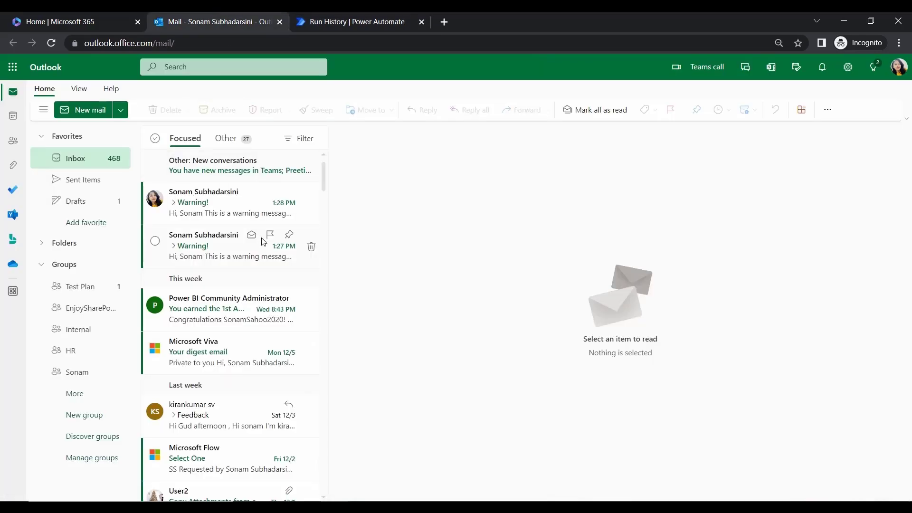